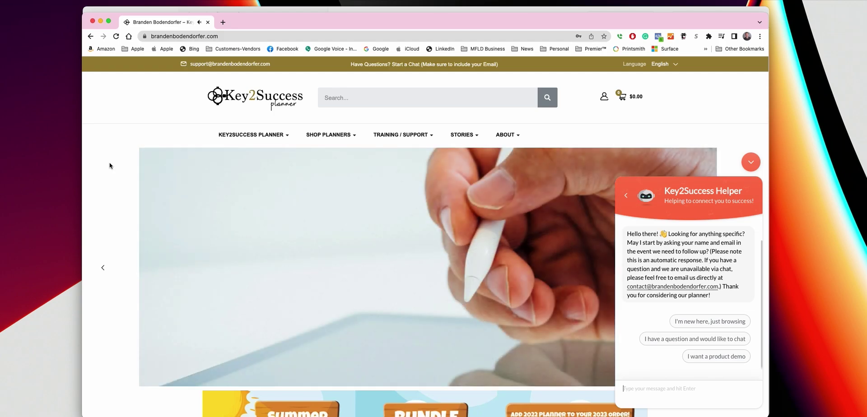
- Minimize the chat helper and open the OneNote Installation Guide from the site's training and support resources
left_click(751, 161)
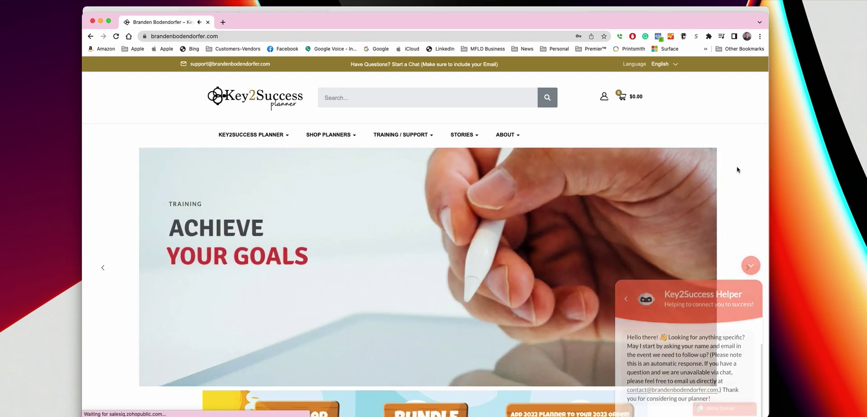
mouse_move(401, 141)
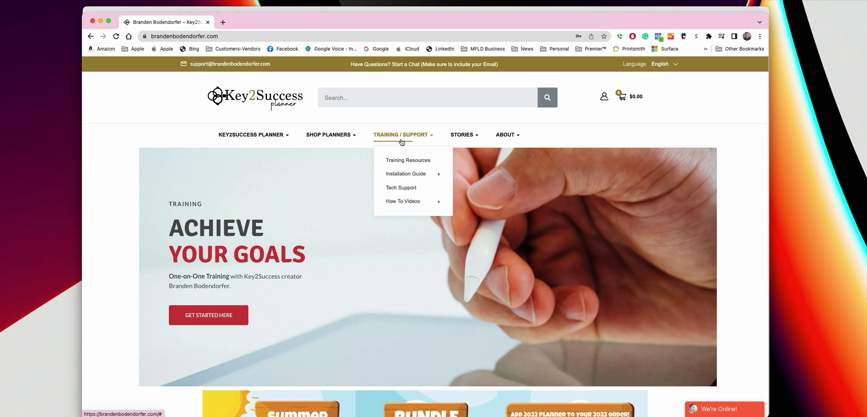
mouse_move(400, 176)
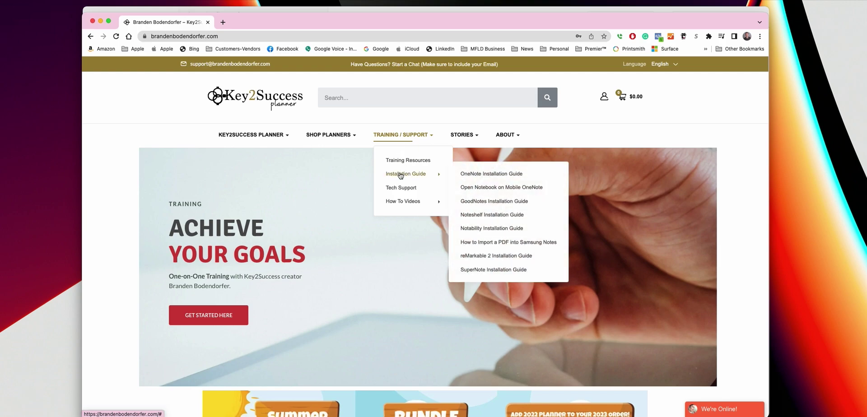
left_click(494, 179)
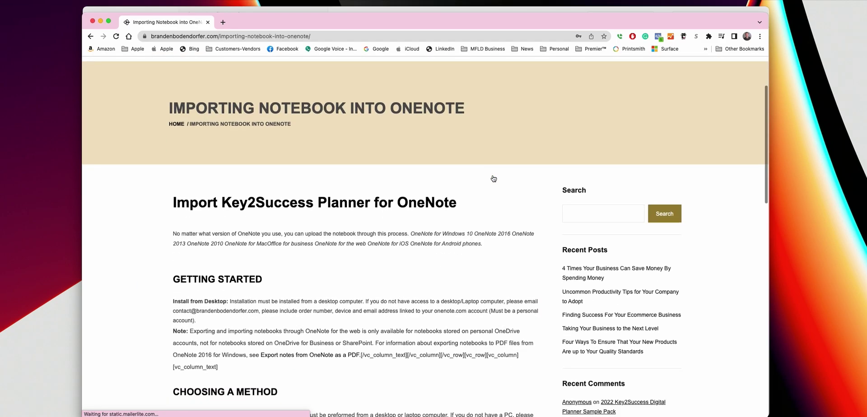
- Review the OneNote installation methods and open the Method 2 – Microsoft Importer guide
scroll(494, 179, "down", 5)
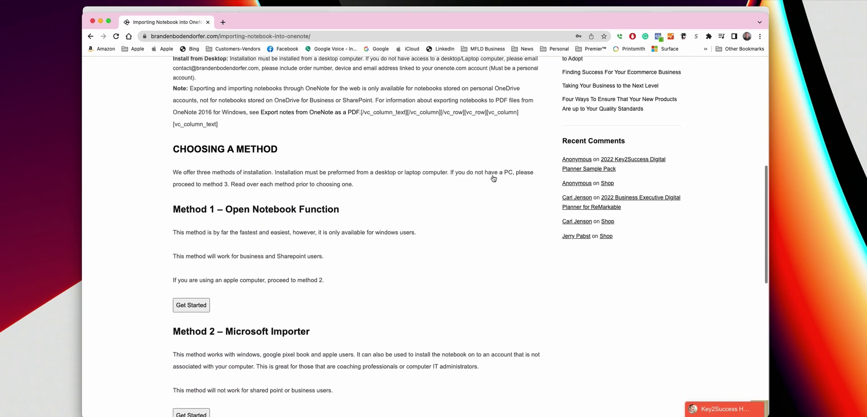
scroll(494, 179, "down", 1)
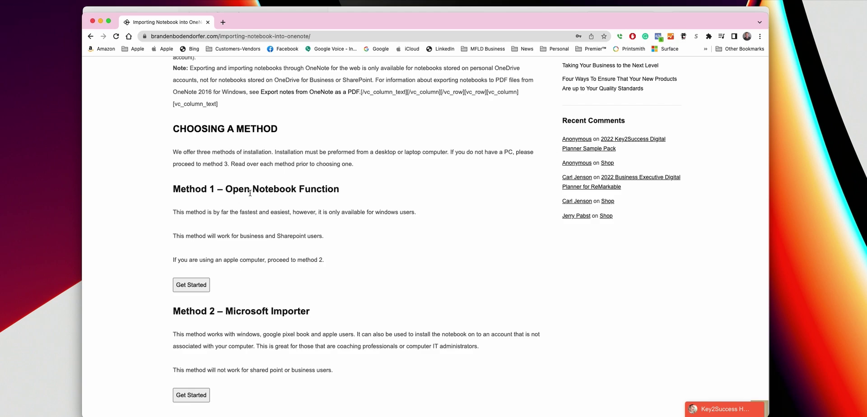
scroll(299, 235, "down", 1)
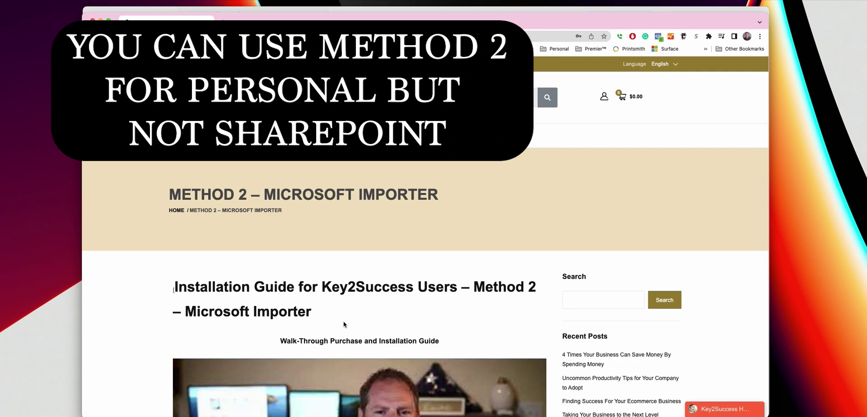
- Read the Method 2 guide down to the estimated upload times, highlighting the line for business or SharePoint accounts
scroll(344, 325, "down", 5)
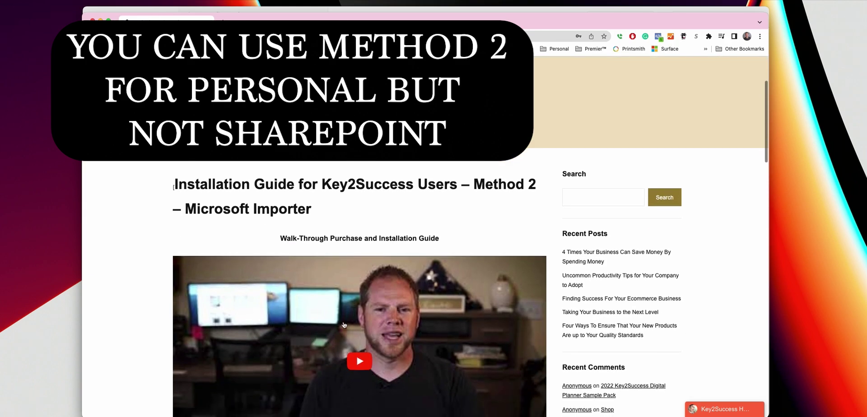
scroll(344, 322, "down", 1)
scroll(344, 325, "down", 3)
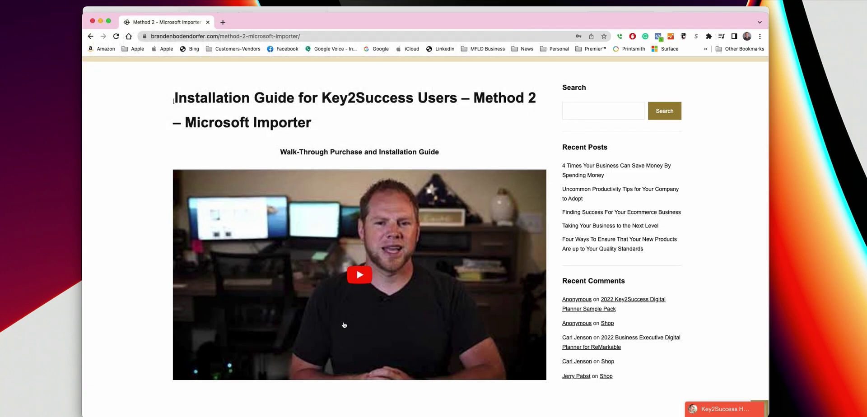
scroll(344, 325, "down", 1)
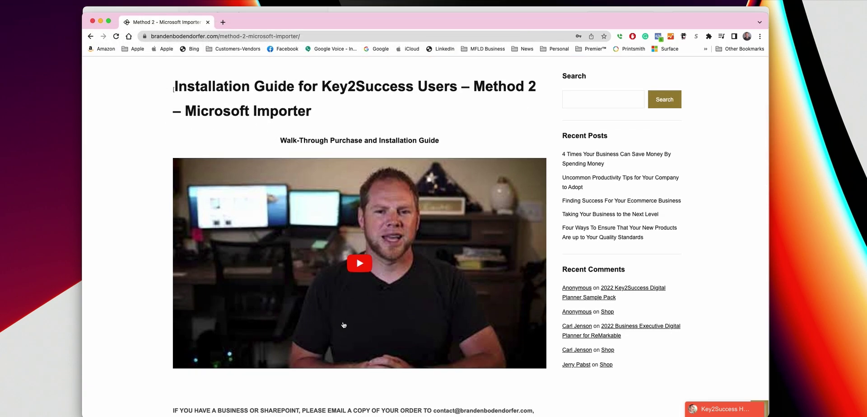
scroll(344, 325, "down", 3)
scroll(343, 325, "down", 1)
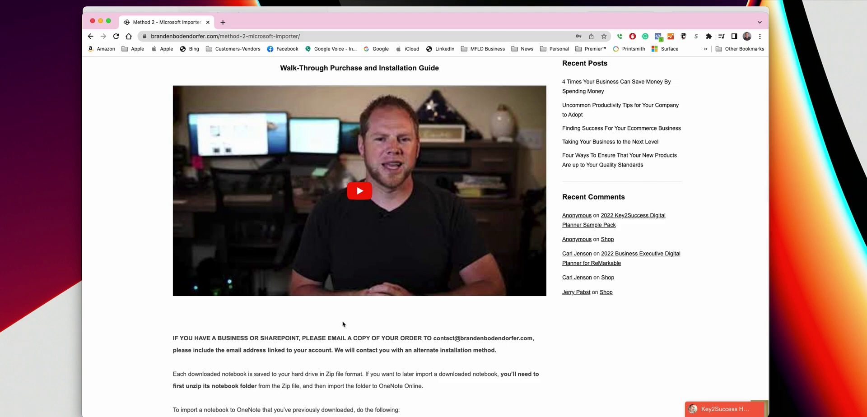
scroll(342, 324, "down", 3)
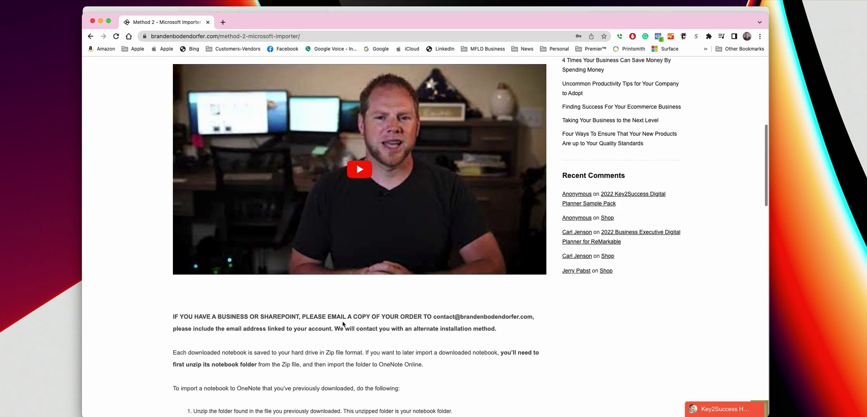
scroll(343, 324, "down", 2)
scroll(342, 322, "down", 5)
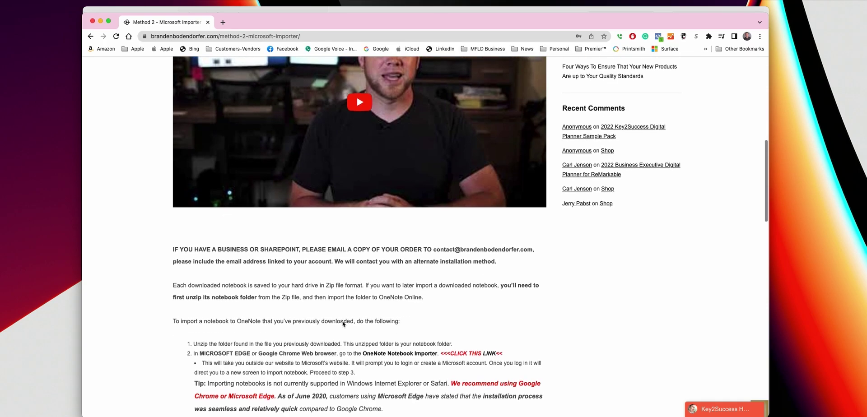
scroll(342, 321, "down", 2)
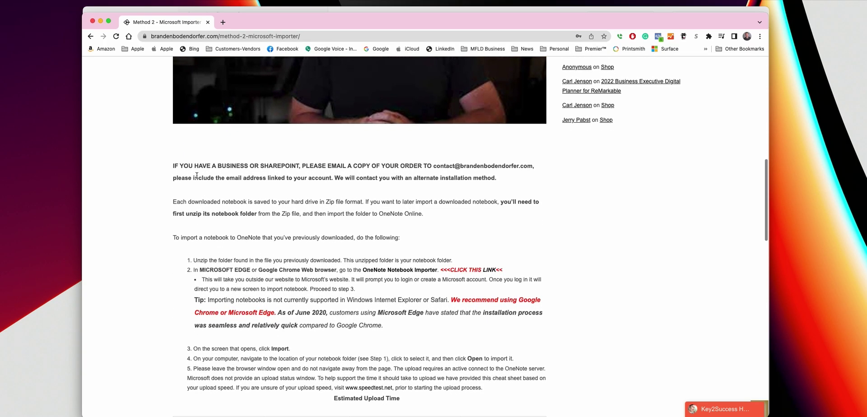
left_click_drag(173, 165, 535, 170)
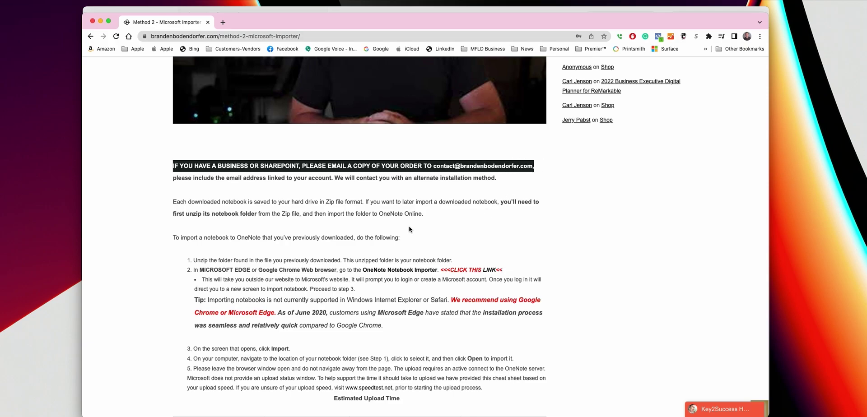
scroll(392, 227, "down", 3)
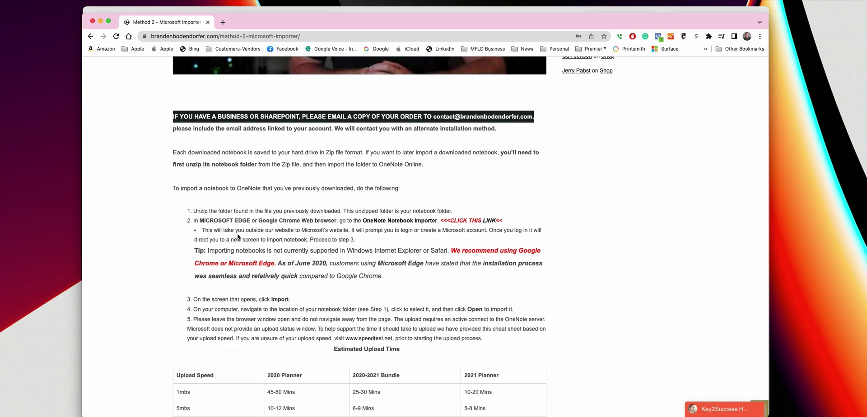
scroll(238, 236, "down", 3)
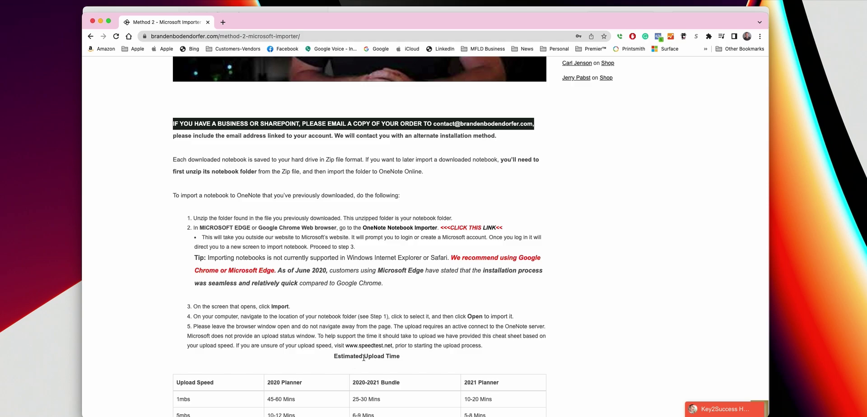
- Switch to Mail and download the 2023 Key2Success Business OneNote Planner from the completed-order email
key("ctrl+Up")
left_click(672, 359)
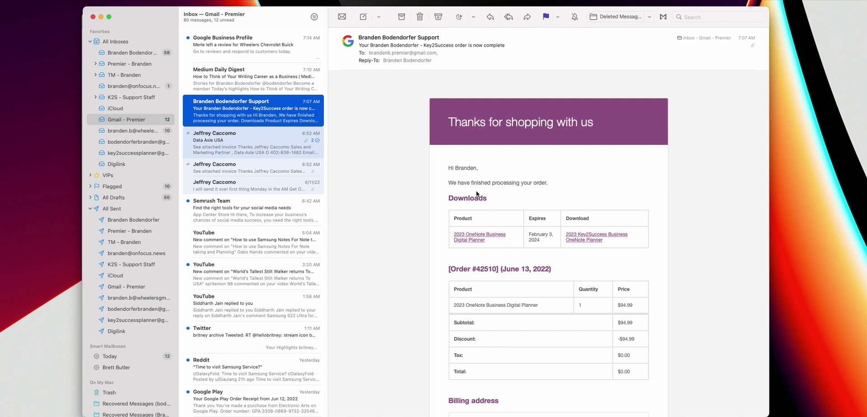
scroll(476, 191, "down", 1)
scroll(476, 194, "down", 3)
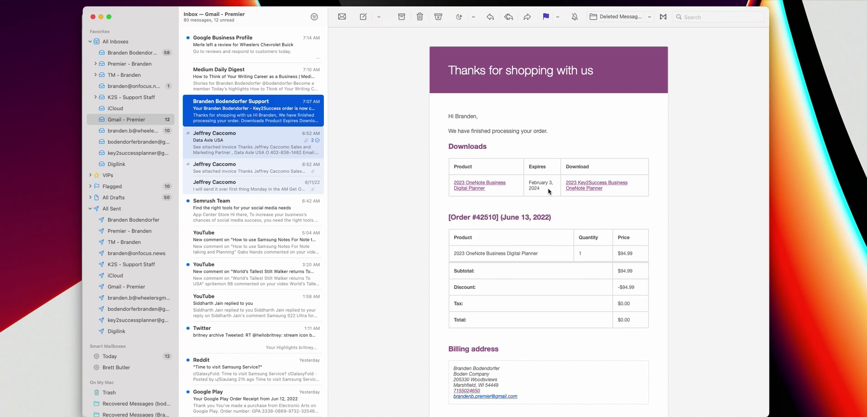
left_click(588, 188)
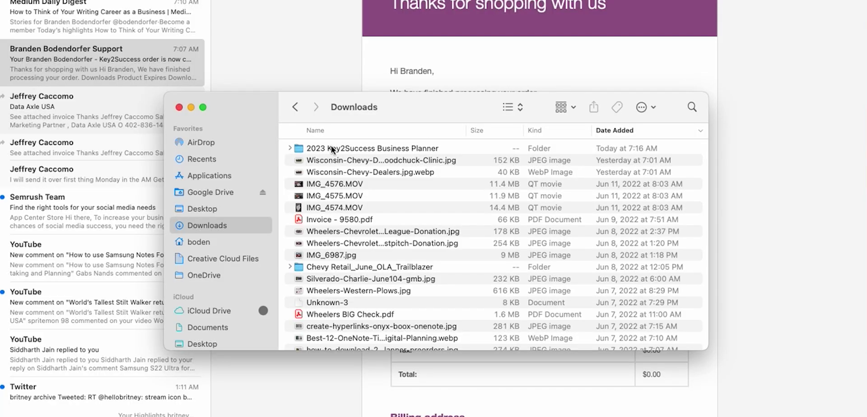
- Inspect the contents of the regular and Sunday Start notebook folders inside the downloaded 2023 Key2Success Business Planner folder
left_click(332, 149)
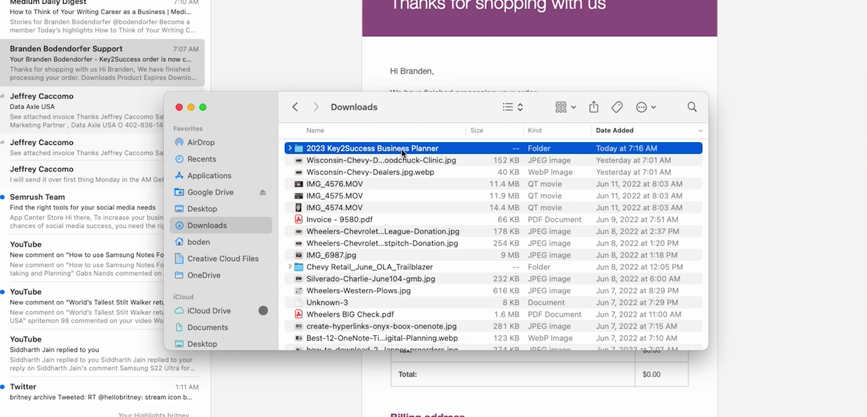
left_click(289, 148)
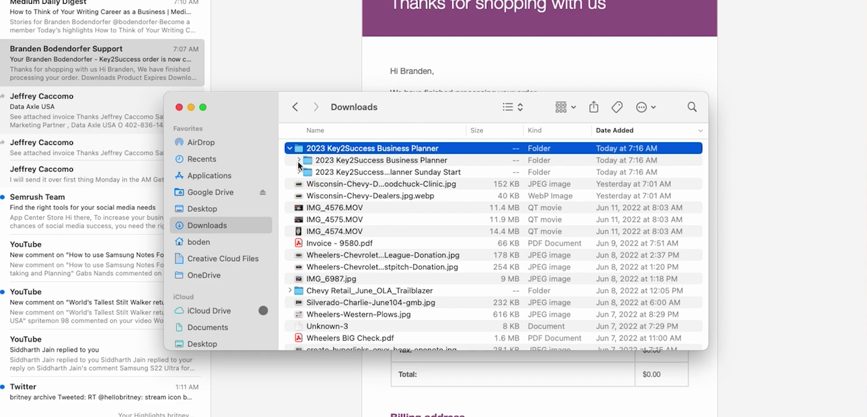
left_click(358, 162)
left_click(383, 172)
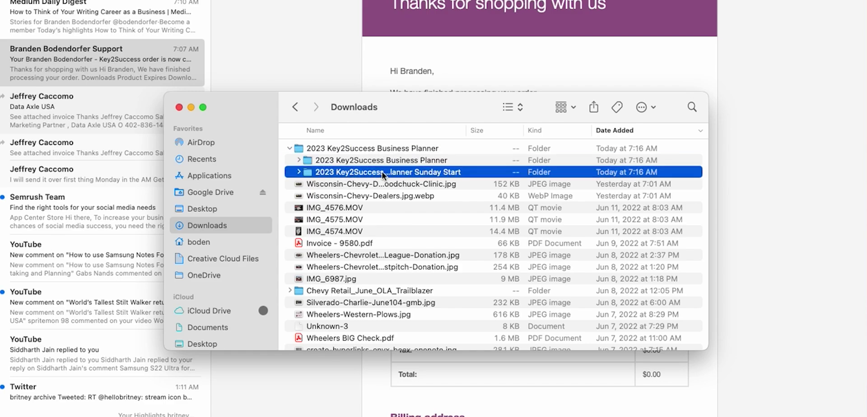
left_click(299, 171)
scroll(299, 172, "up", 5)
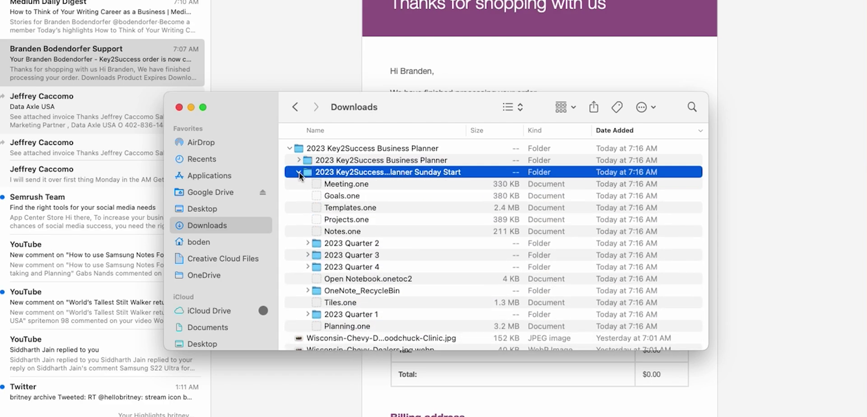
scroll(299, 172, "down", 5)
scroll(316, 178, "up", 2)
left_click(298, 173)
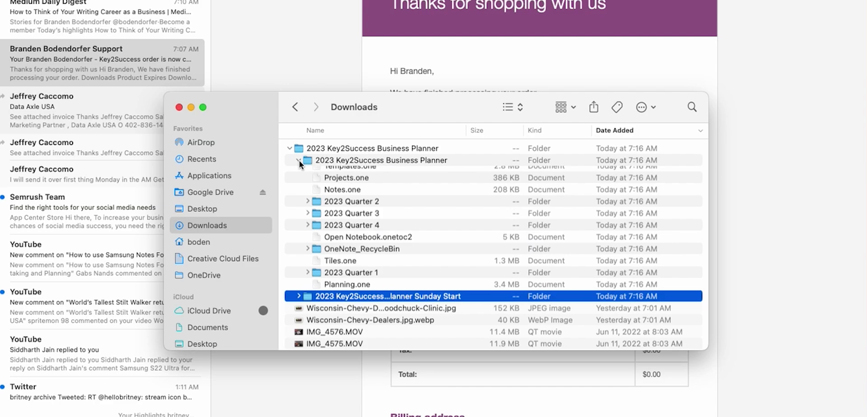
left_click(299, 160)
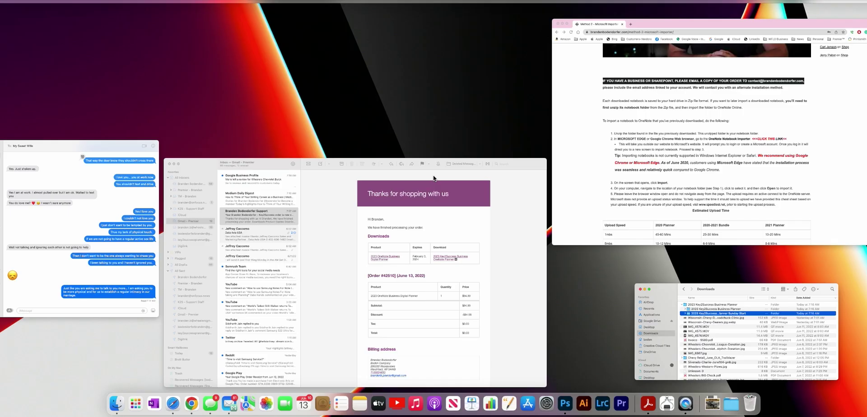
- Switch back to Chrome, open the OneNote Notebook Importer from the guide and sign in with the prefilled Microsoft account
left_click(655, 147)
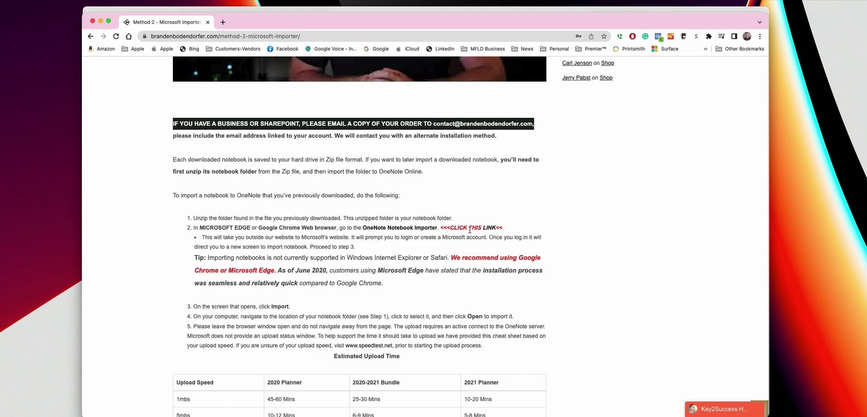
left_click(406, 228)
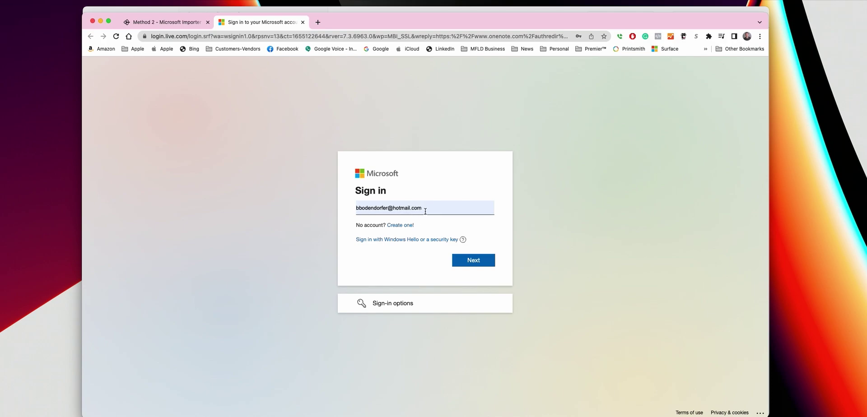
left_click(474, 261)
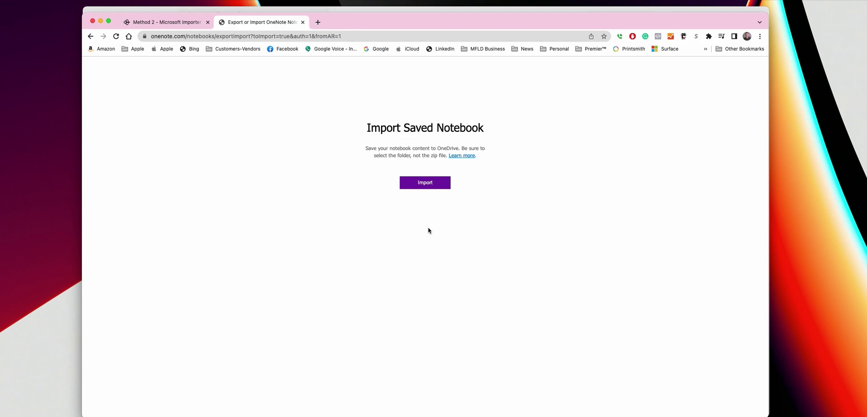
- Start the notebook import and select the regular 2023 Key2Success Business Planner subfolder inside the planner folder in Downloads
left_click(426, 187)
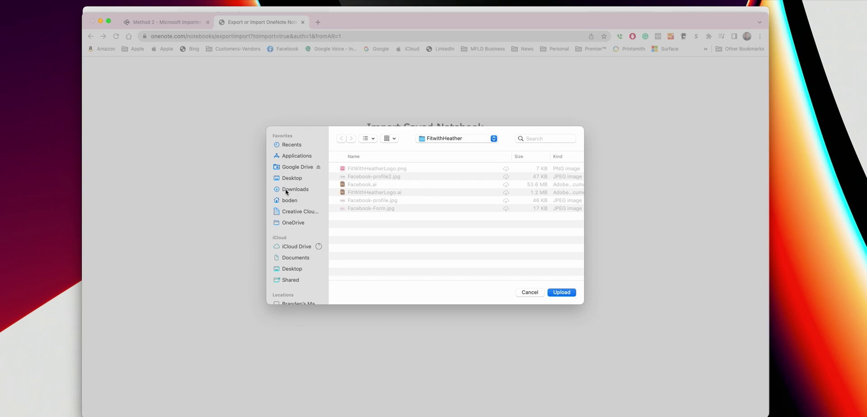
left_click(289, 190)
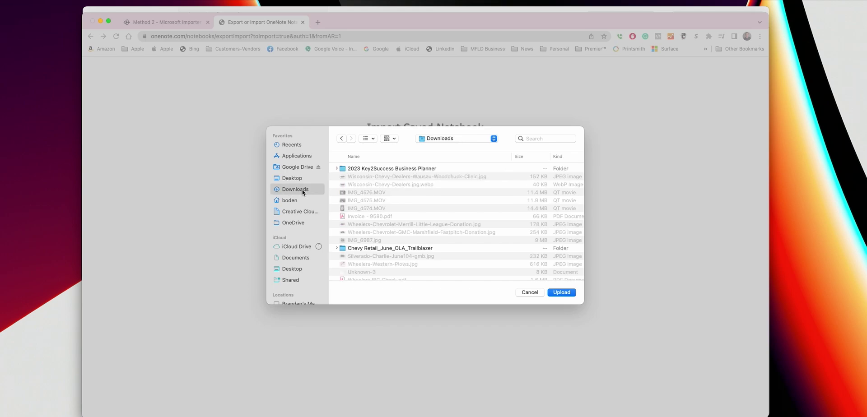
left_click(337, 169)
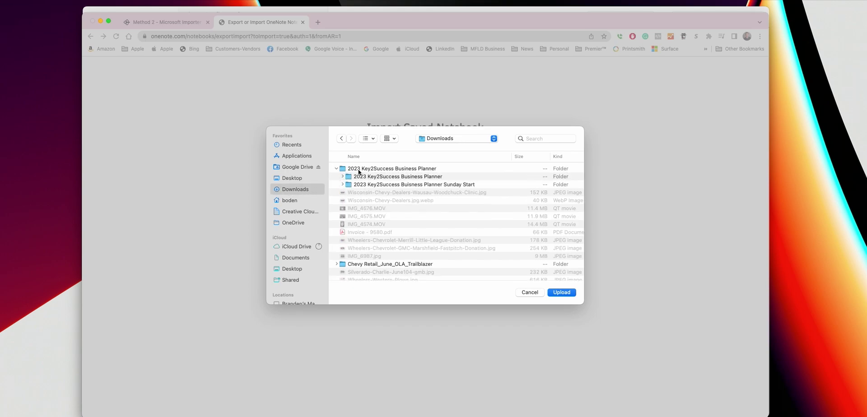
left_click(403, 176)
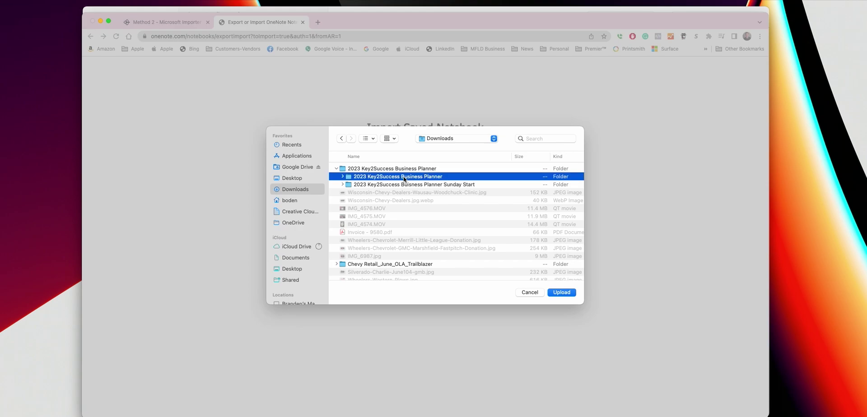
left_click(397, 184)
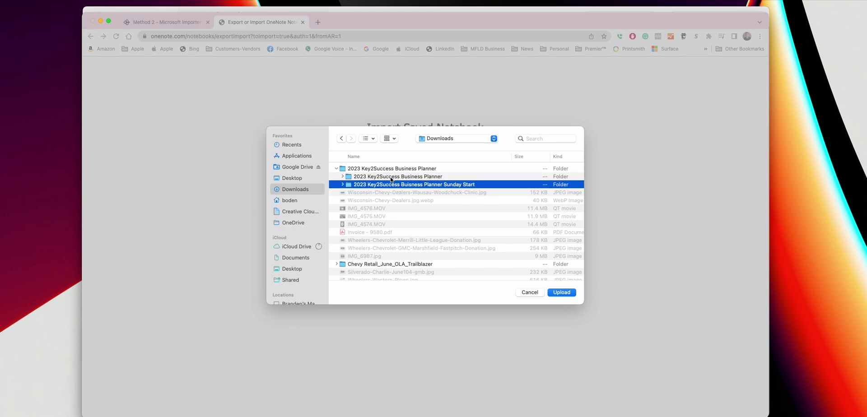
left_click(383, 177)
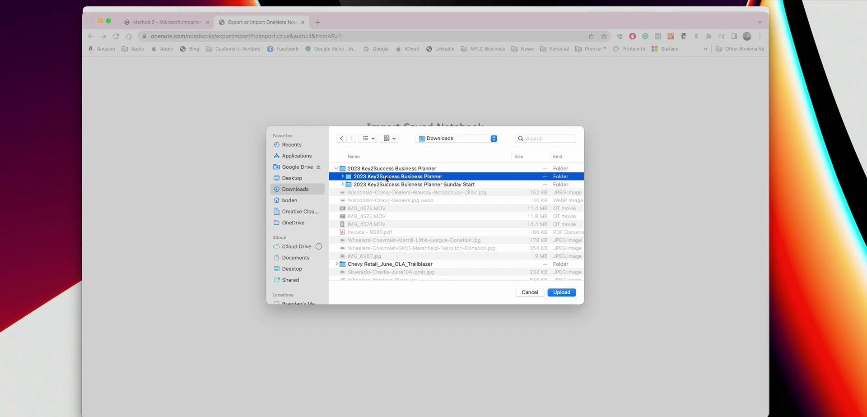
- Check the selected notebook folder's contents, then upload the folder and allow its files to be sent to the site
left_click(343, 177)
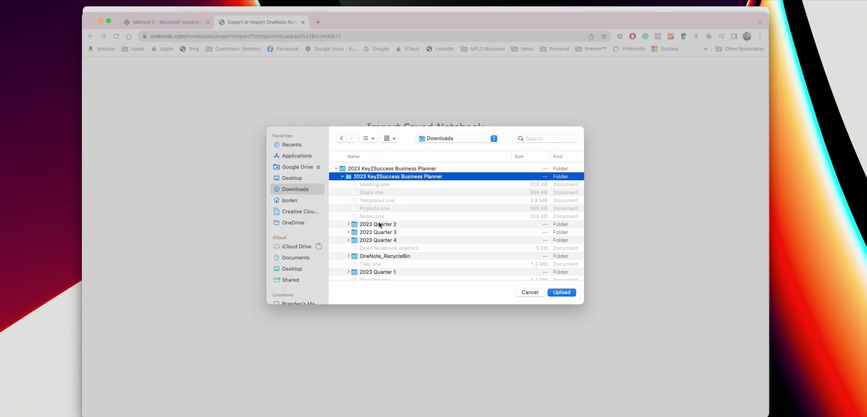
left_click(343, 177)
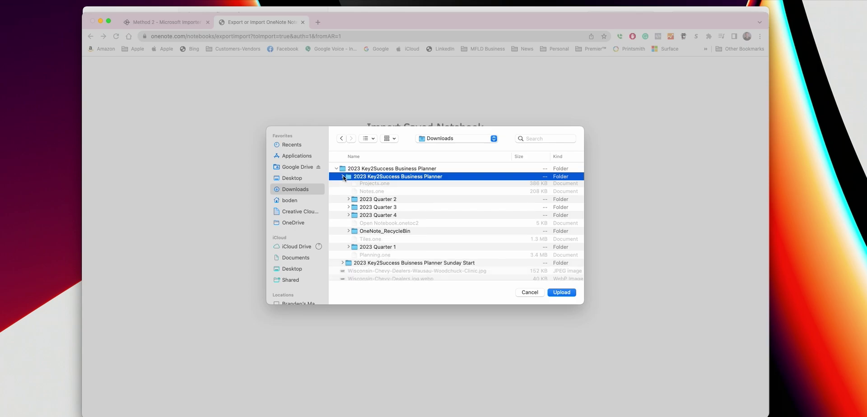
left_click(563, 293)
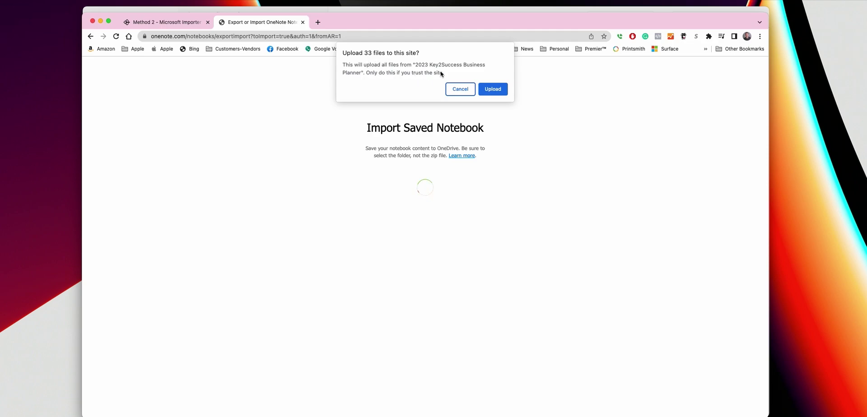
left_click(497, 89)
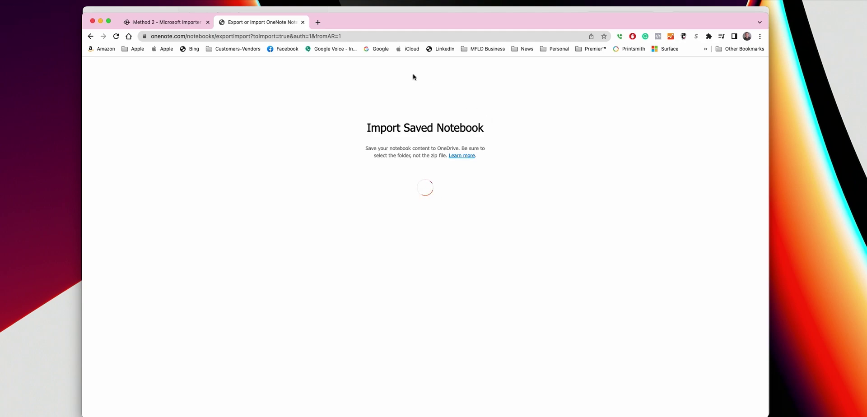
- Review the import instructions and estimated upload times in the Method 2 guide, then return to the importer page
left_click(174, 22)
scroll(356, 210, "down", 4)
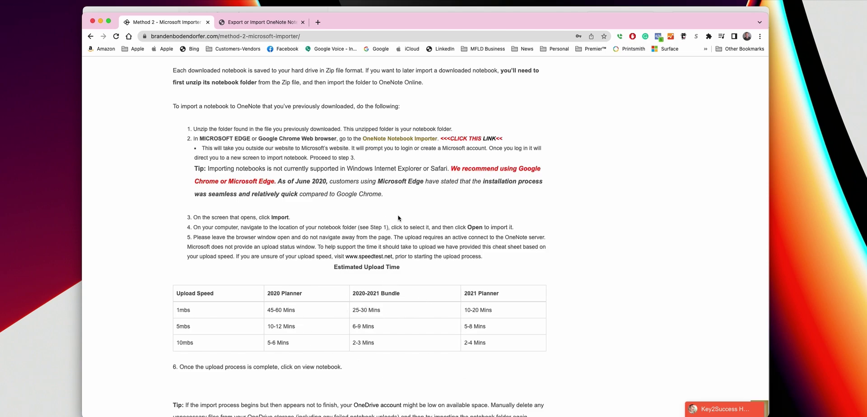
left_click(249, 22)
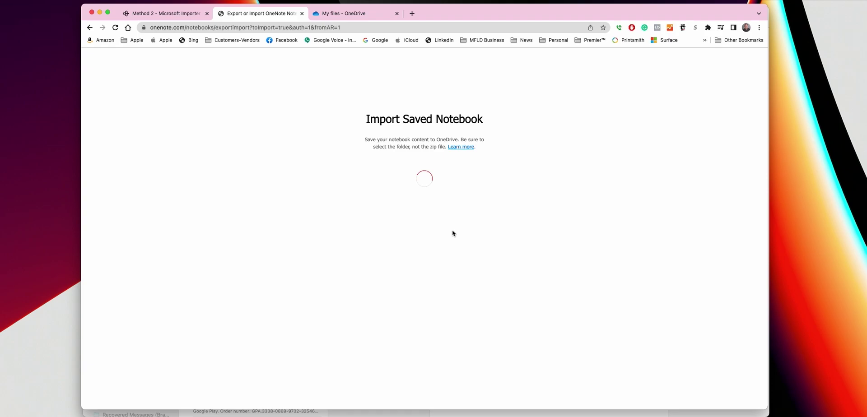
- Switch to Finder, check the size of the regular 2023 Key2Success Business Planner subfolder, and return to the importer page
key("ctrl+Up")
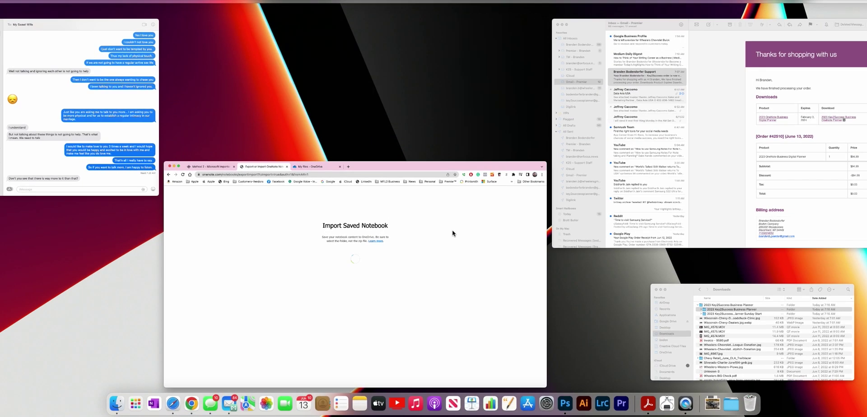
left_click(779, 329)
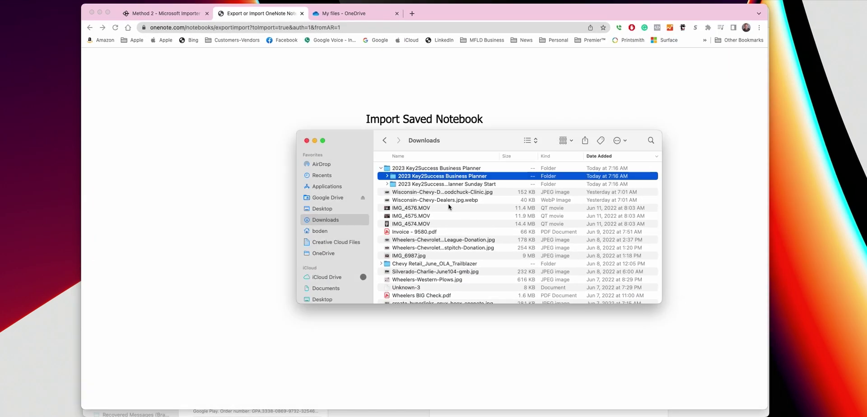
right_click(402, 178)
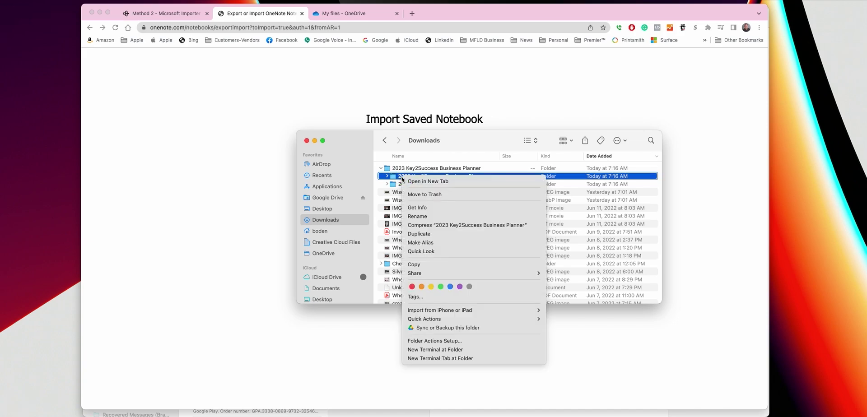
left_click(426, 211)
left_click_drag(22, 10, 380, 102)
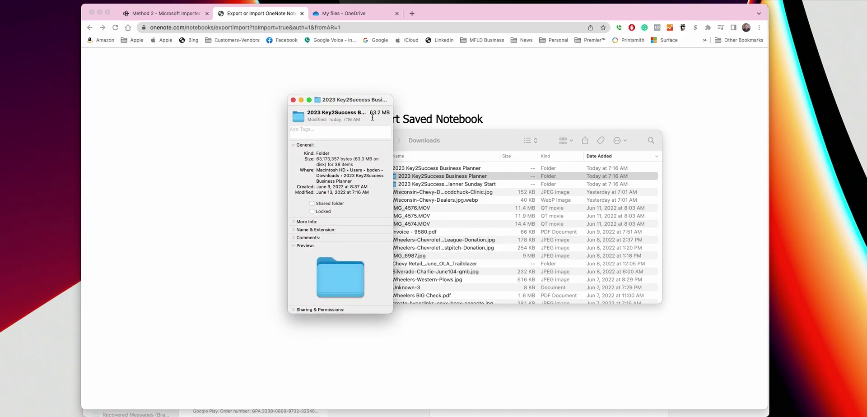
left_click(294, 100)
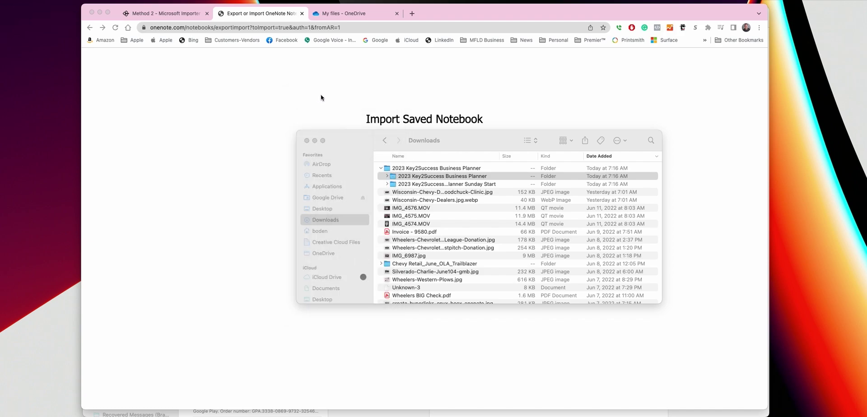
key("Escape")
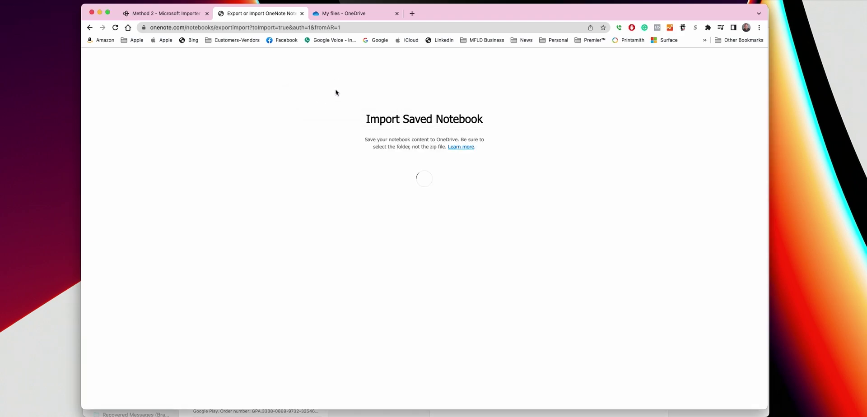
- Open the Documents folder in OneDrive to check the upload of the 2023 Key2Success Business Planner
left_click(343, 14)
scroll(271, 268, "down", 3)
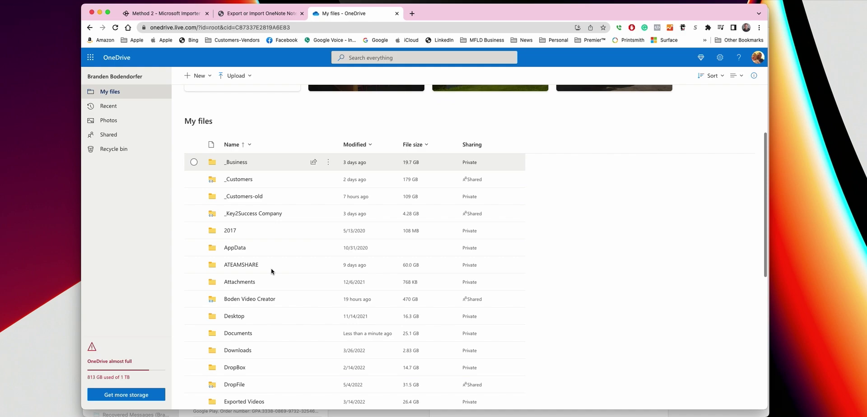
left_click(240, 336)
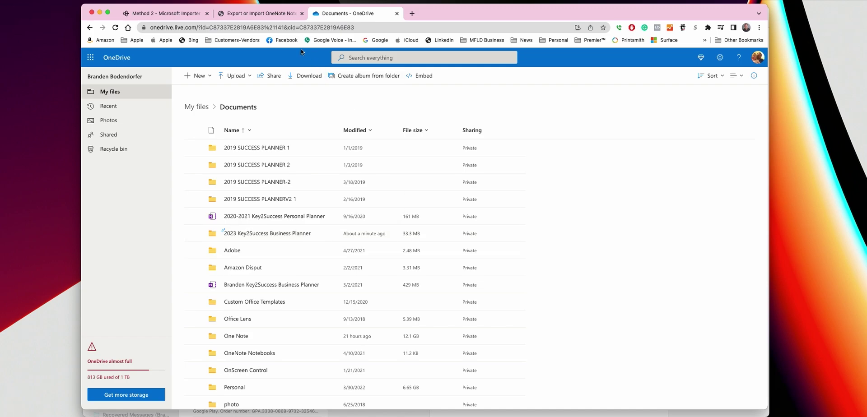
- View the imported notebook from the importer page and open it in the OneNote desktop app
left_click(241, 14)
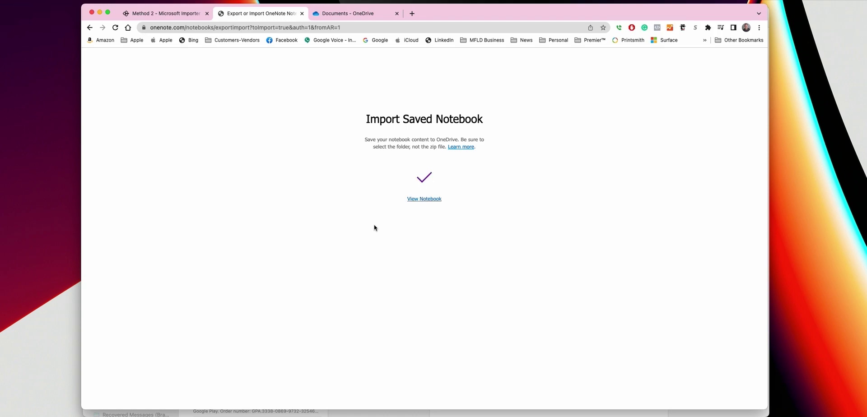
left_click(419, 203)
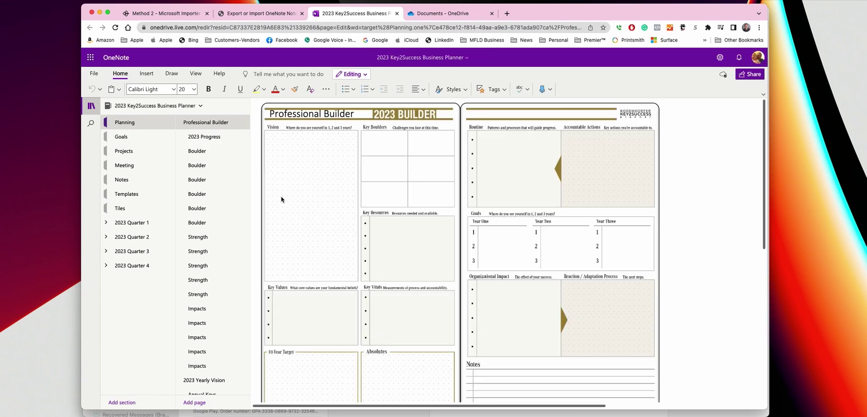
left_click(366, 75)
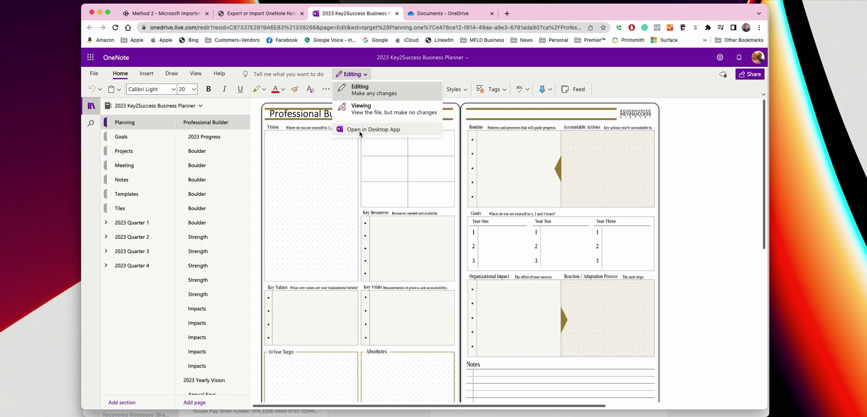
left_click(364, 131)
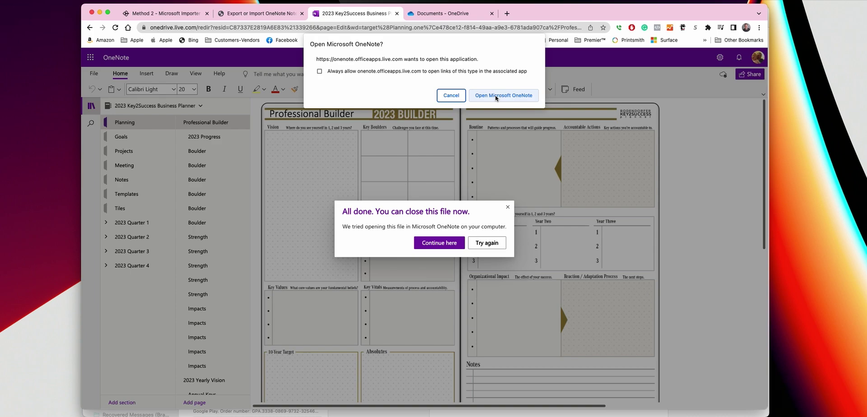
left_click(496, 97)
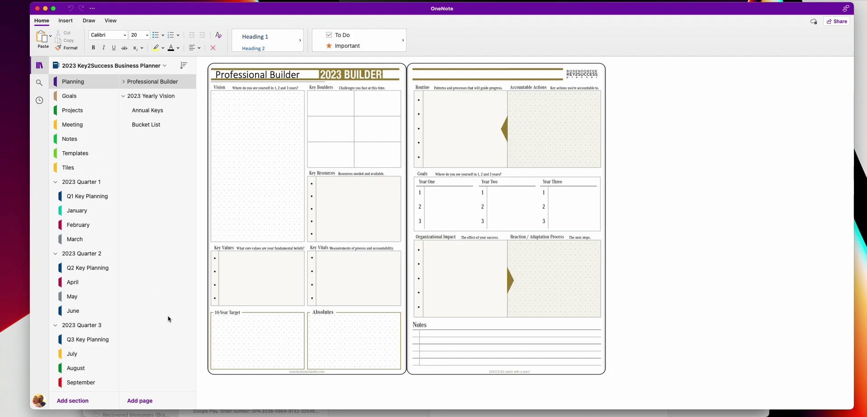
- Switch back to Chrome, open the Training Resources page from the Method 2 guide's site, and look through it
mouse_move(226, 410)
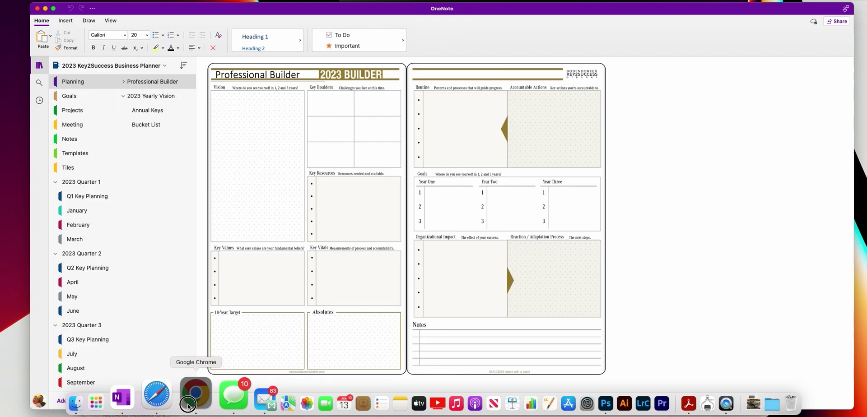
left_click(188, 403)
left_click(156, 14)
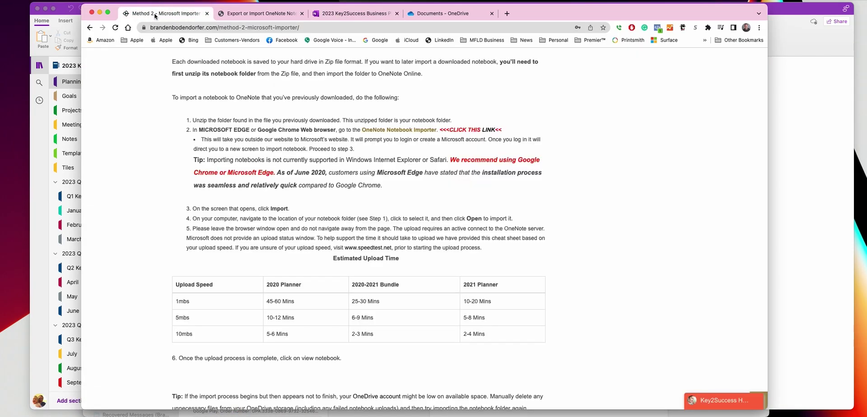
scroll(486, 149, "up", 10)
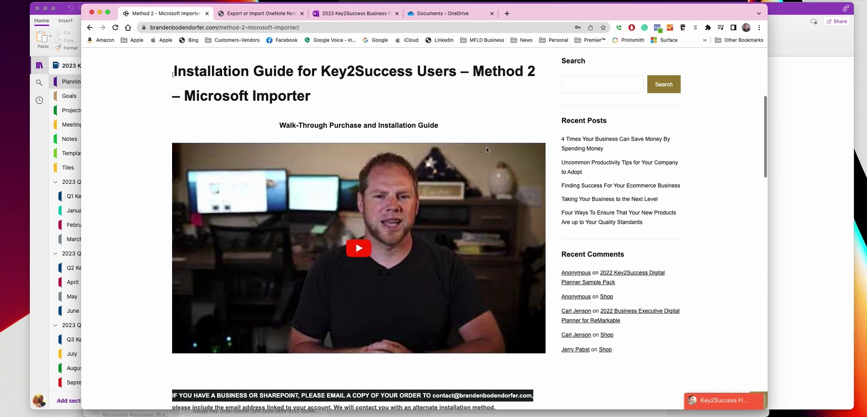
scroll(483, 148, "up", 5)
mouse_move(412, 129)
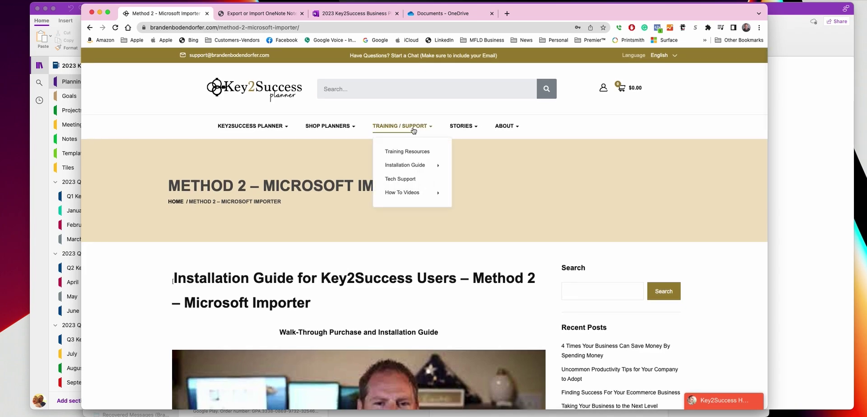
left_click(402, 155)
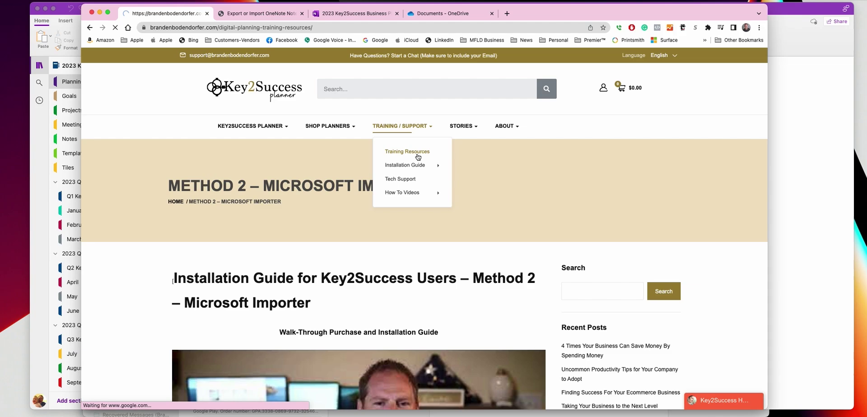
scroll(413, 160, "down", 5)
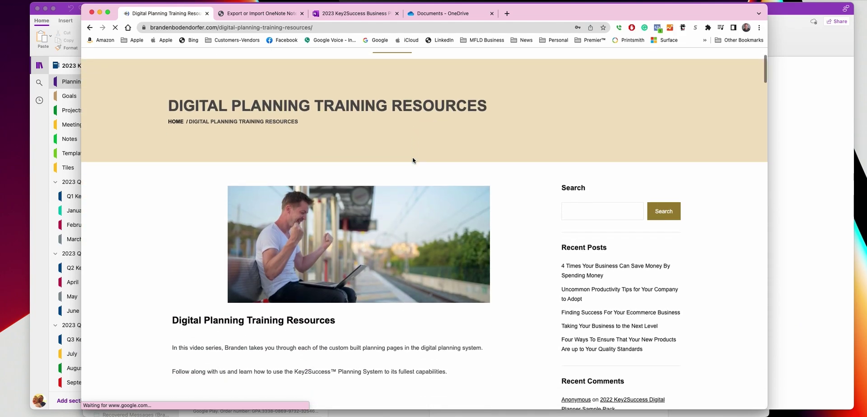
scroll(413, 160, "down", 2)
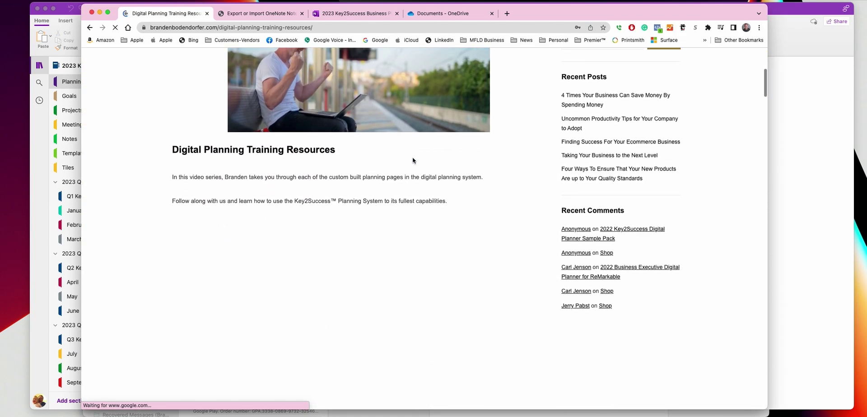
scroll(413, 160, "down", 4)
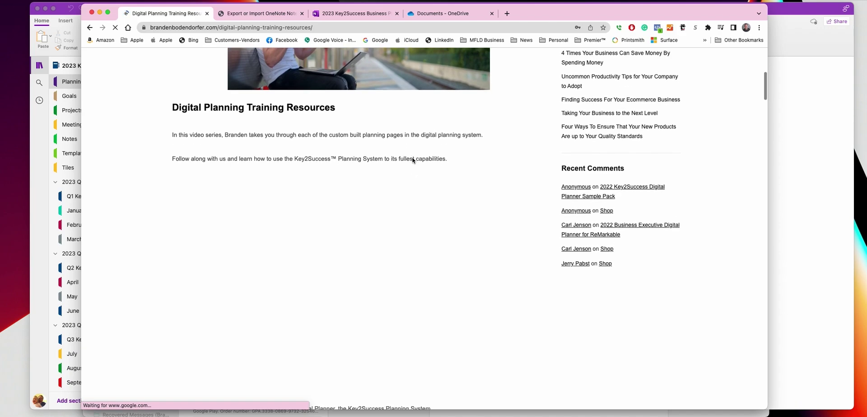
scroll(412, 160, "up", 3)
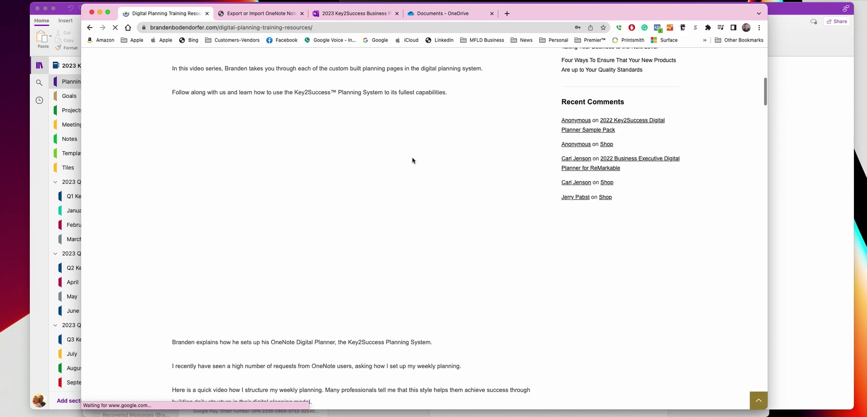
scroll(413, 160, "down", 2)
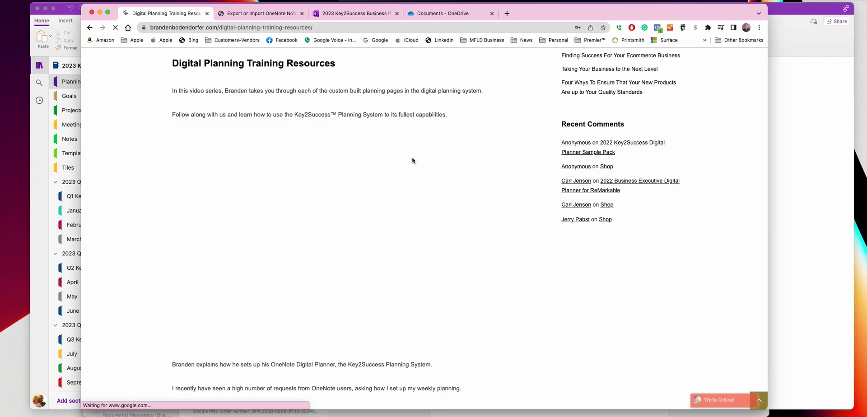
- Open the planner company's YouTube channel from the Training Resources page's footer and look over its OneNote training videos
scroll(413, 160, "up", 5)
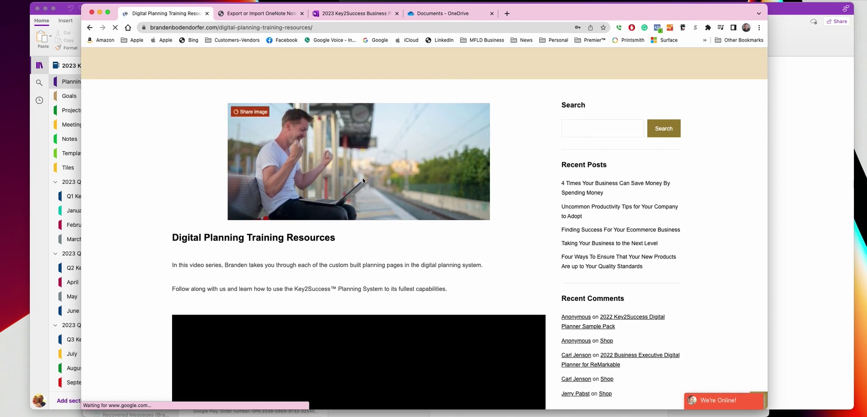
scroll(364, 179, "up", 4)
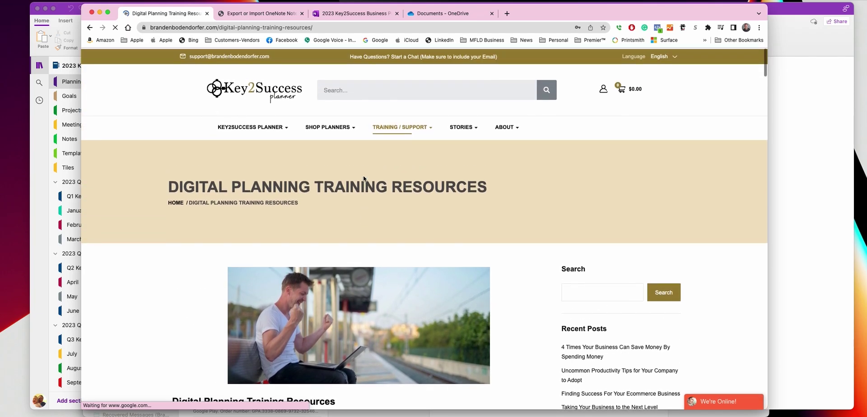
scroll(363, 174, "down", 10)
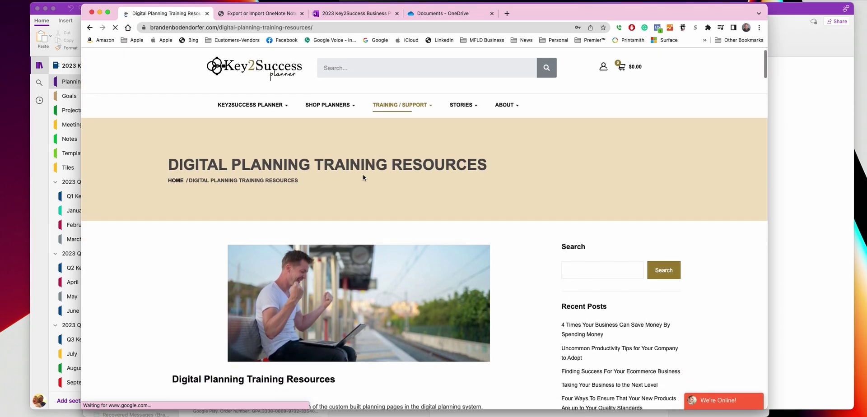
scroll(364, 178, "down", 15)
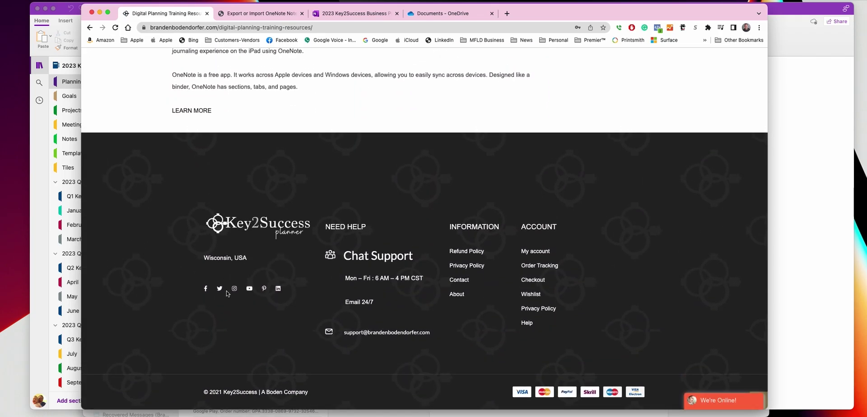
left_click(249, 289)
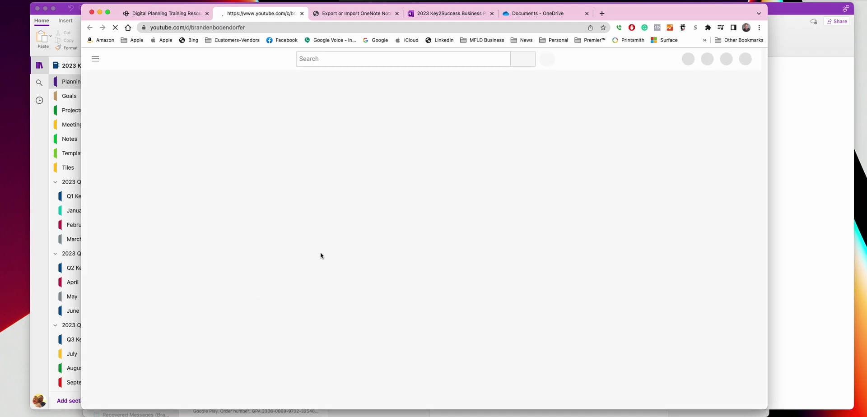
scroll(393, 157, "down", 5)
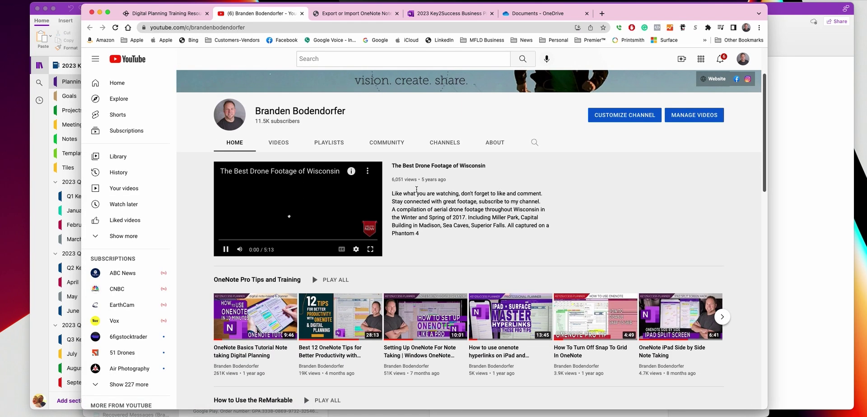